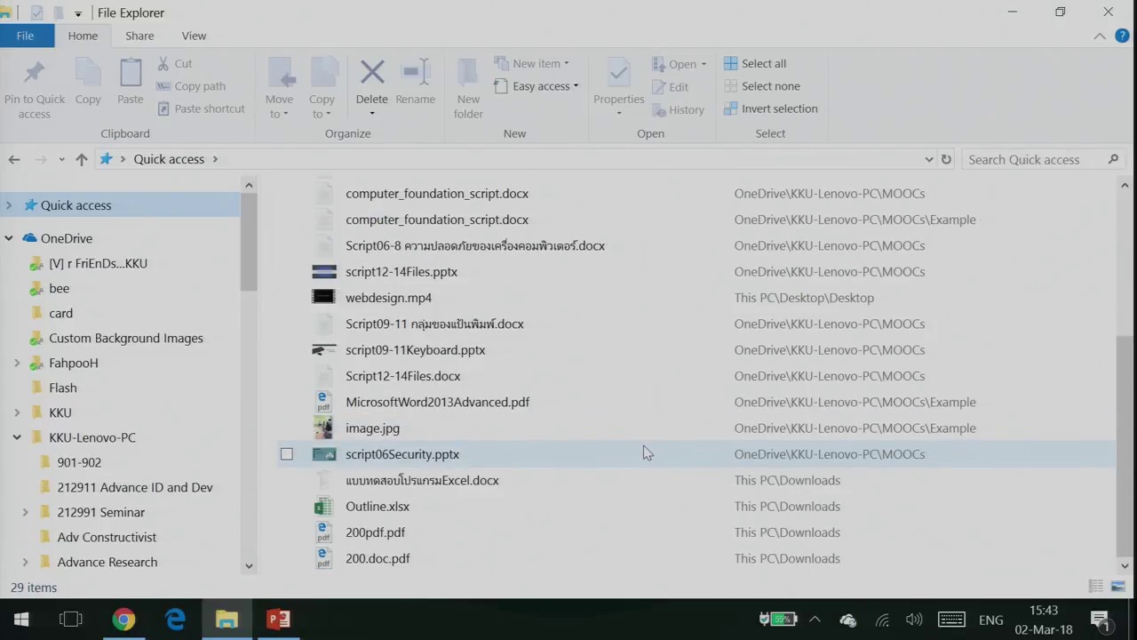
Look through the frequent folders, recent files and the OneDrive folder tree in Quick access.
{"action": "scroll", "coordinate": [644, 445], "scroll_direction": "up", "scroll_amount": 6}
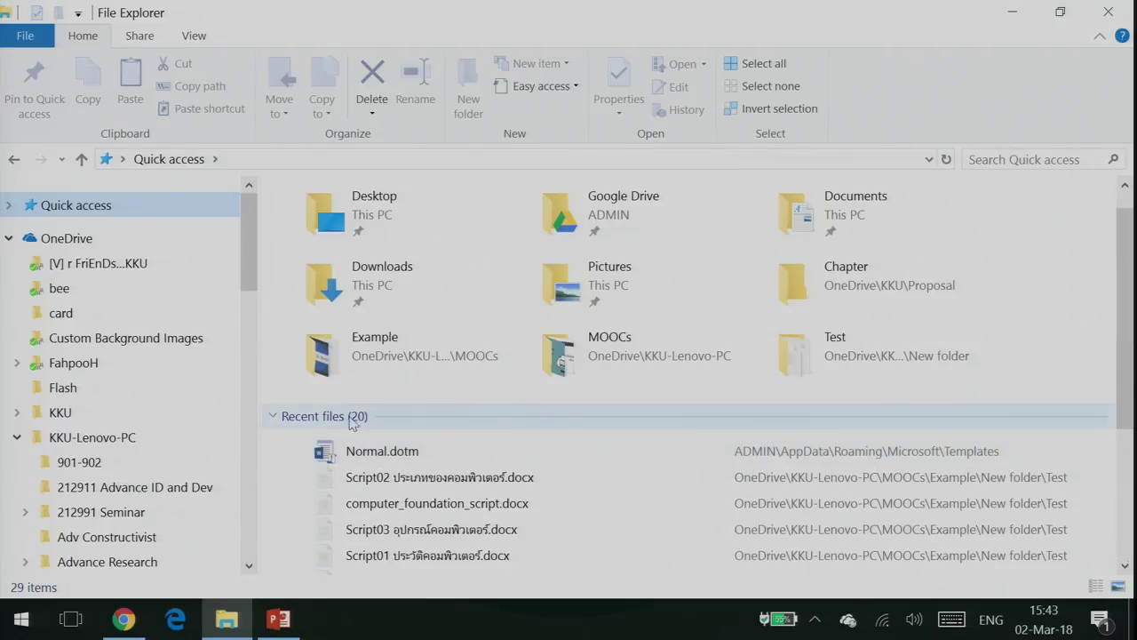
{"action": "scroll", "coordinate": [369, 421], "scroll_direction": "down", "scroll_amount": 5}
{"action": "scroll", "coordinate": [461, 462], "scroll_direction": "up", "scroll_amount": 6}
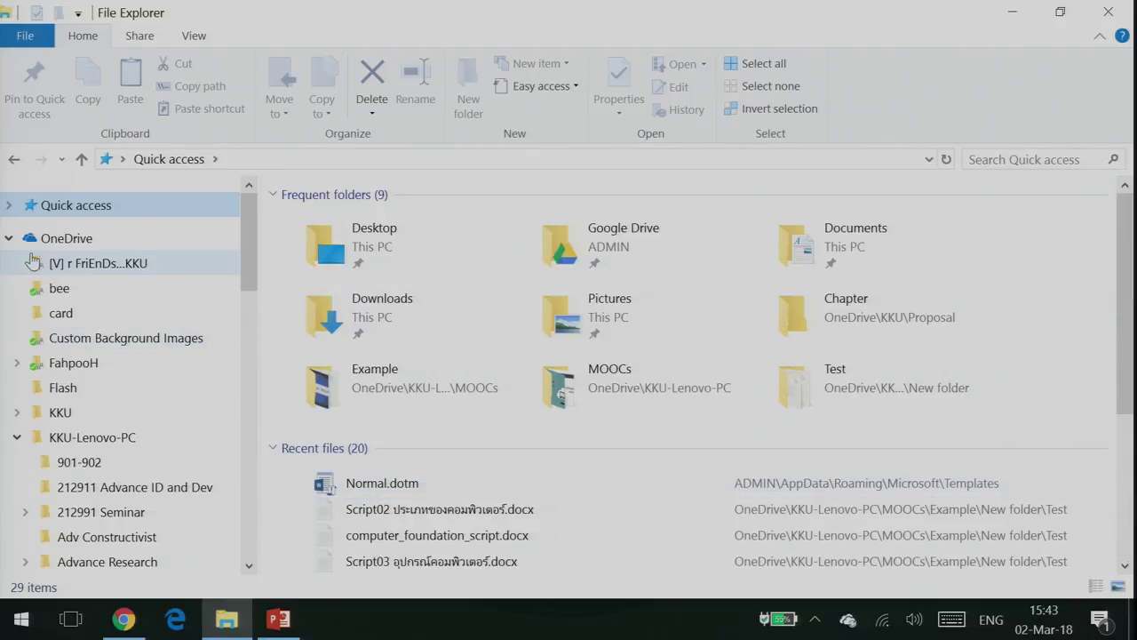
{"action": "scroll", "coordinate": [13, 243], "scroll_direction": "down", "scroll_amount": 1}
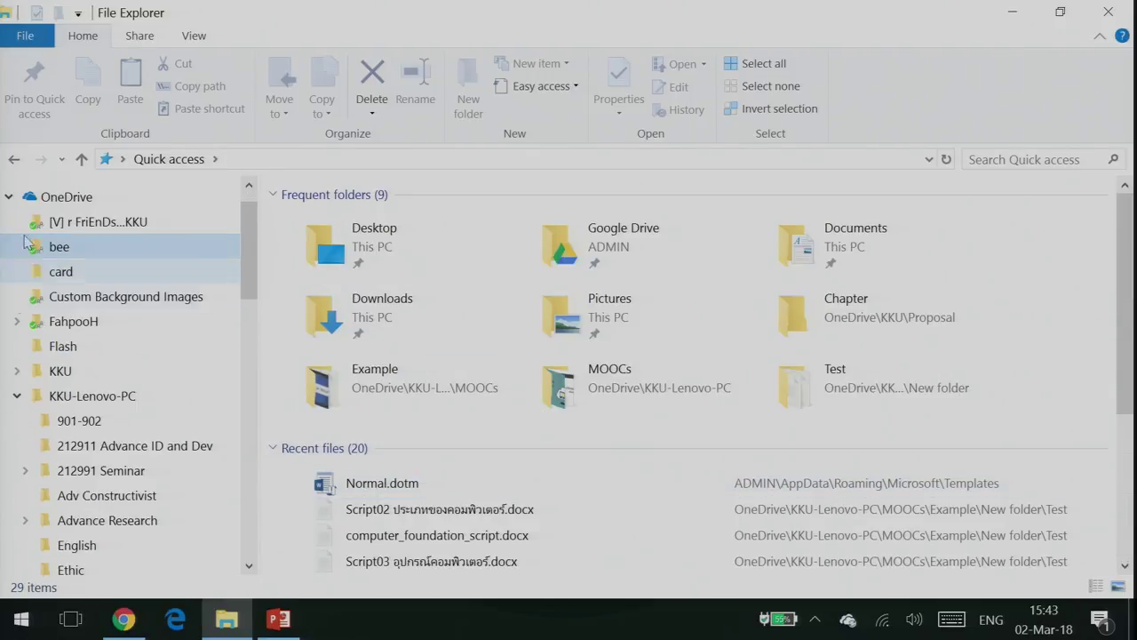
{"action": "scroll", "coordinate": [95, 371], "scroll_direction": "down", "scroll_amount": 2}
{"action": "scroll", "coordinate": [98, 382], "scroll_direction": "down", "scroll_amount": 2}
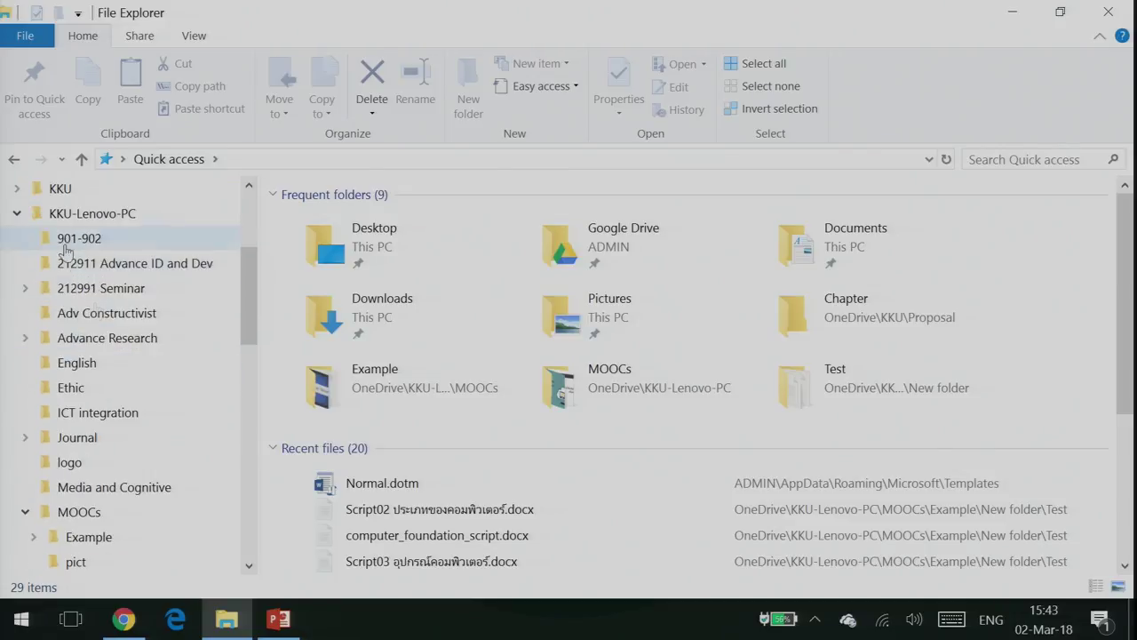
{"action": "scroll", "coordinate": [105, 396], "scroll_direction": "down", "scroll_amount": 1}
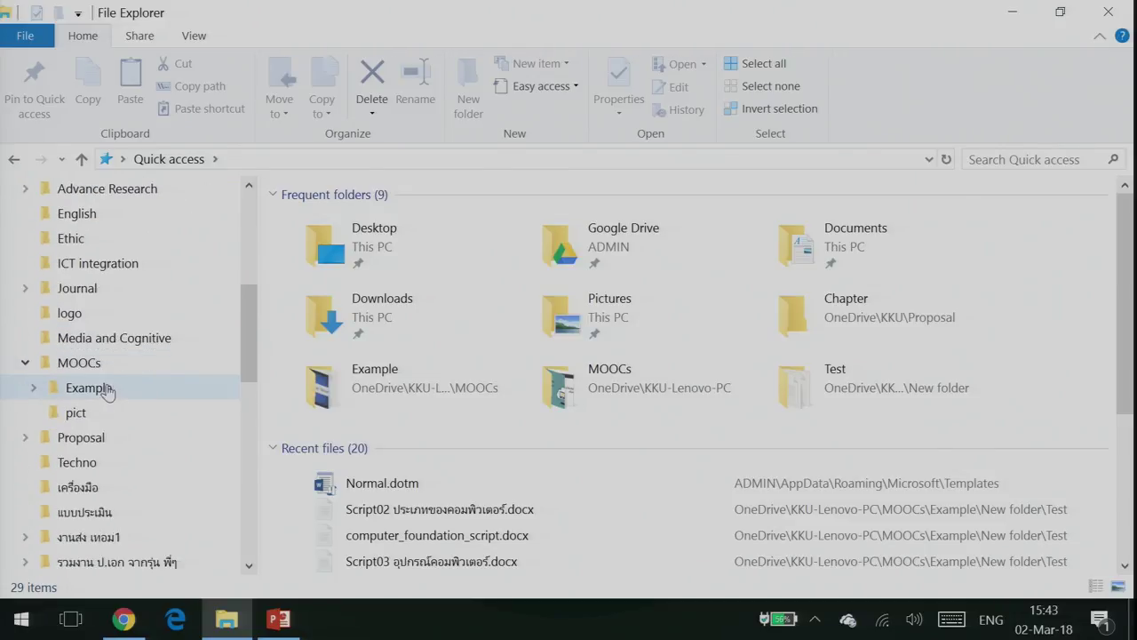
{"action": "scroll", "coordinate": [117, 373], "scroll_direction": "down", "scroll_amount": 1}
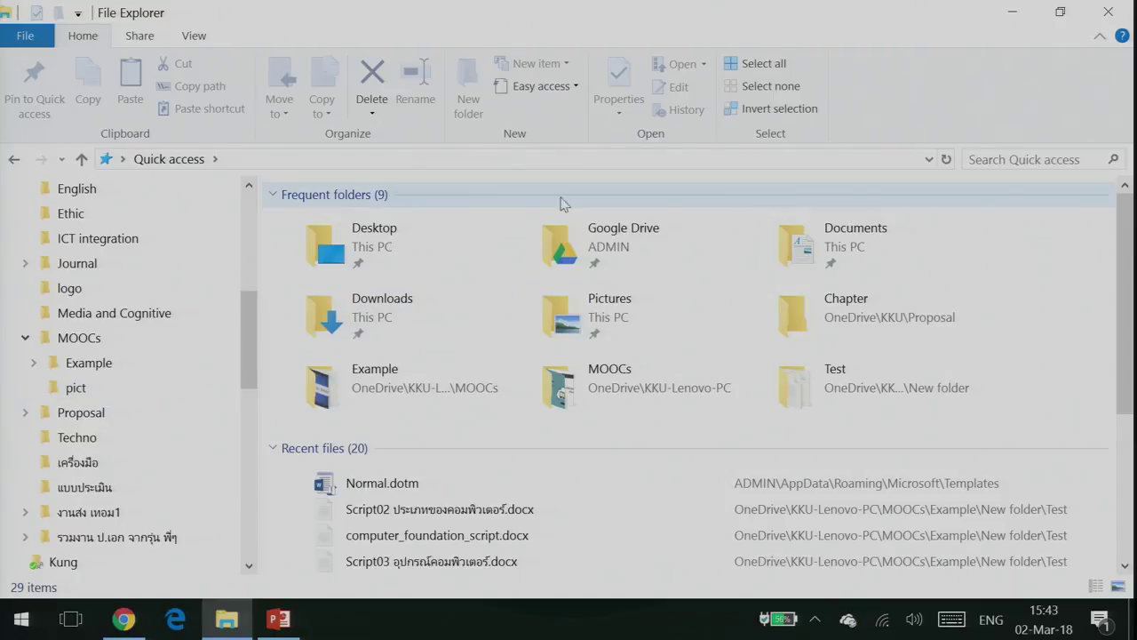
{"action": "left_click", "coordinate": [1059, 163]}
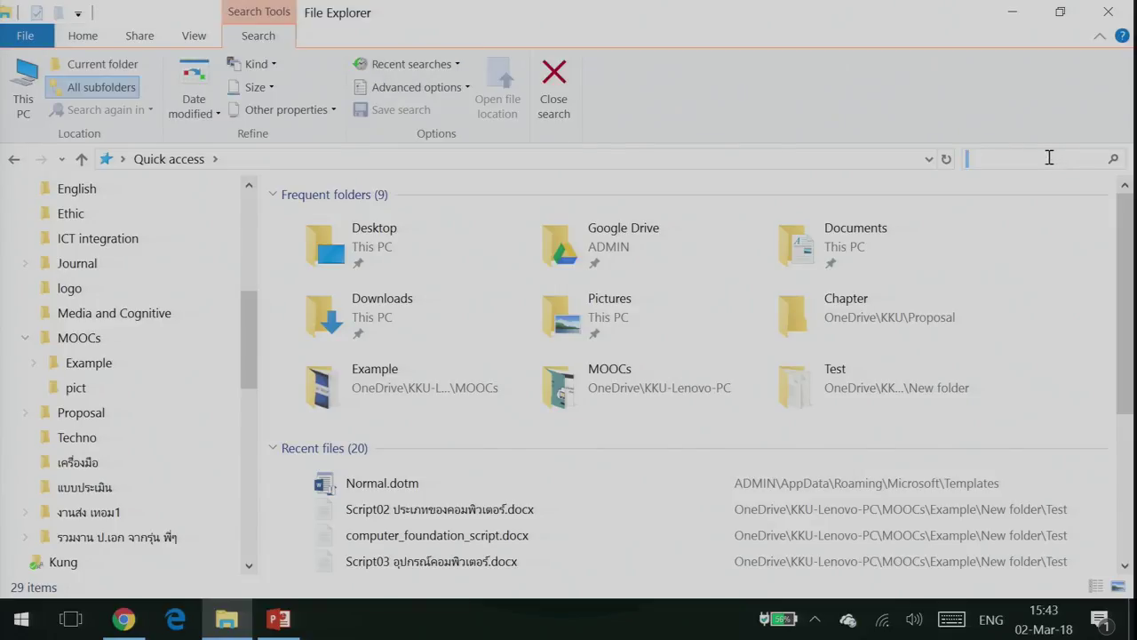
{"action": "key", "text": "Escape"}
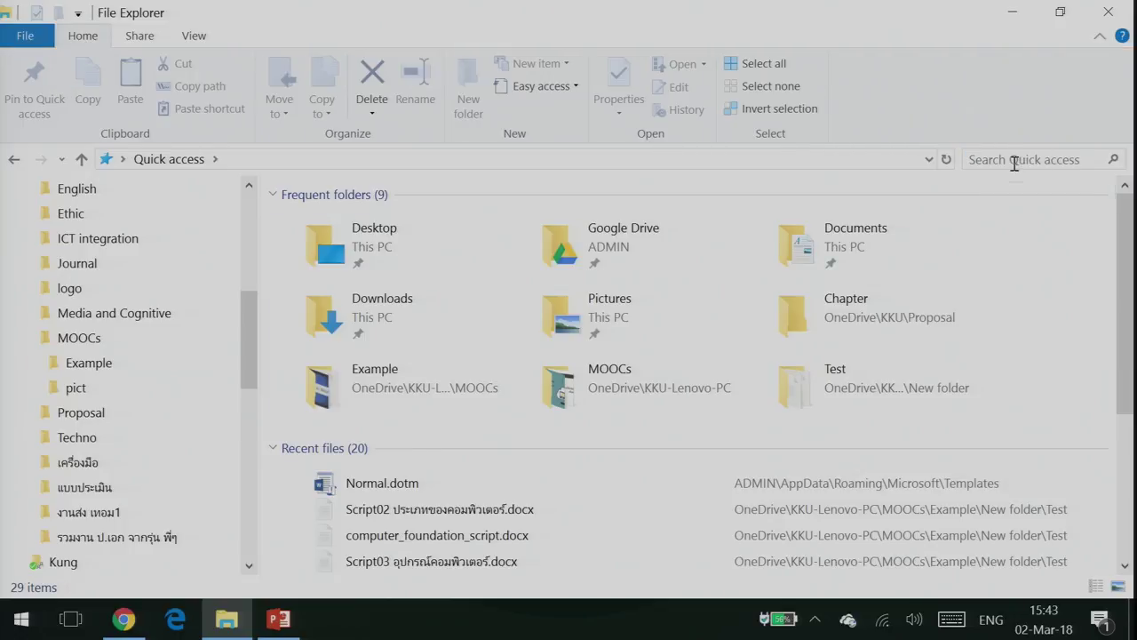
{"action": "key", "text": "ctrl+a"}
{"action": "left_click", "coordinate": [1014, 163]}
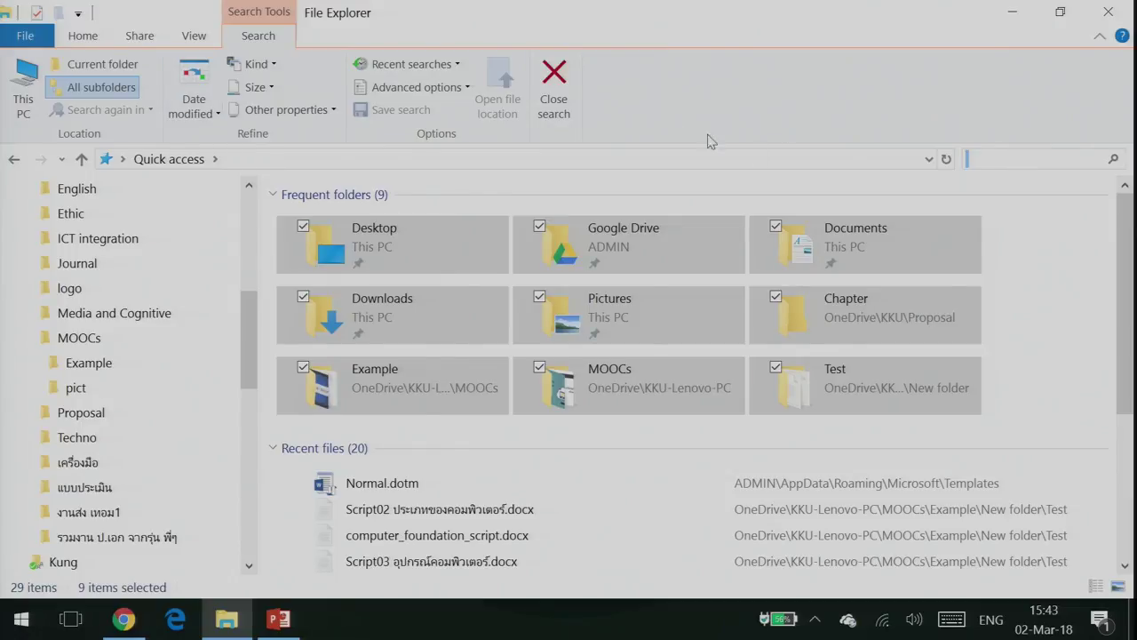
{"action": "key", "text": "Escape"}
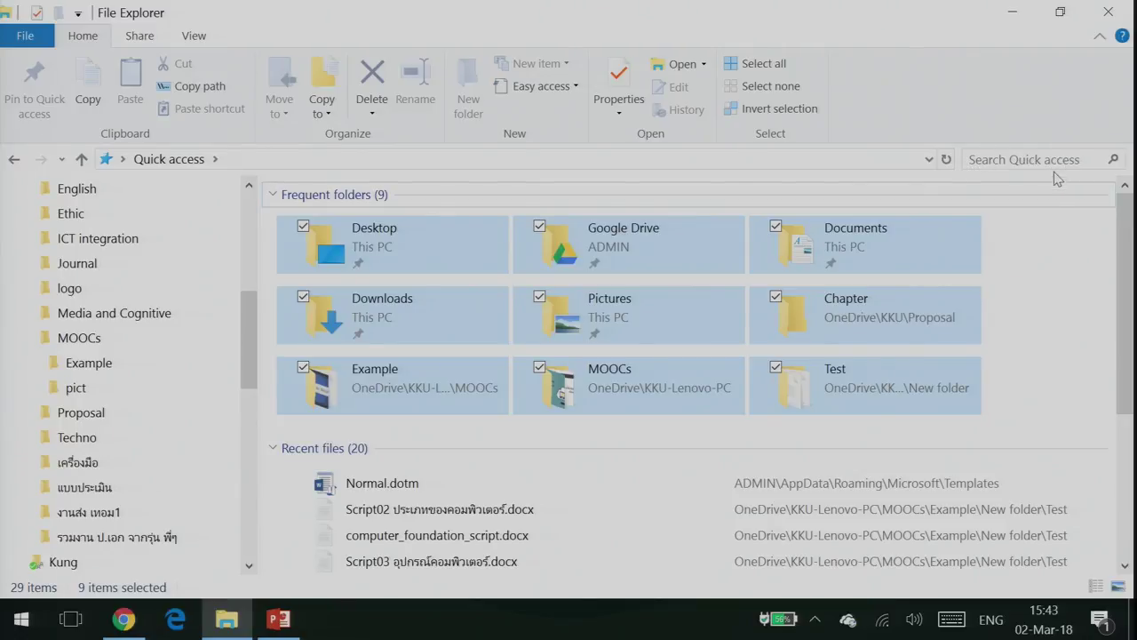
{"action": "left_click", "coordinate": [1033, 294]}
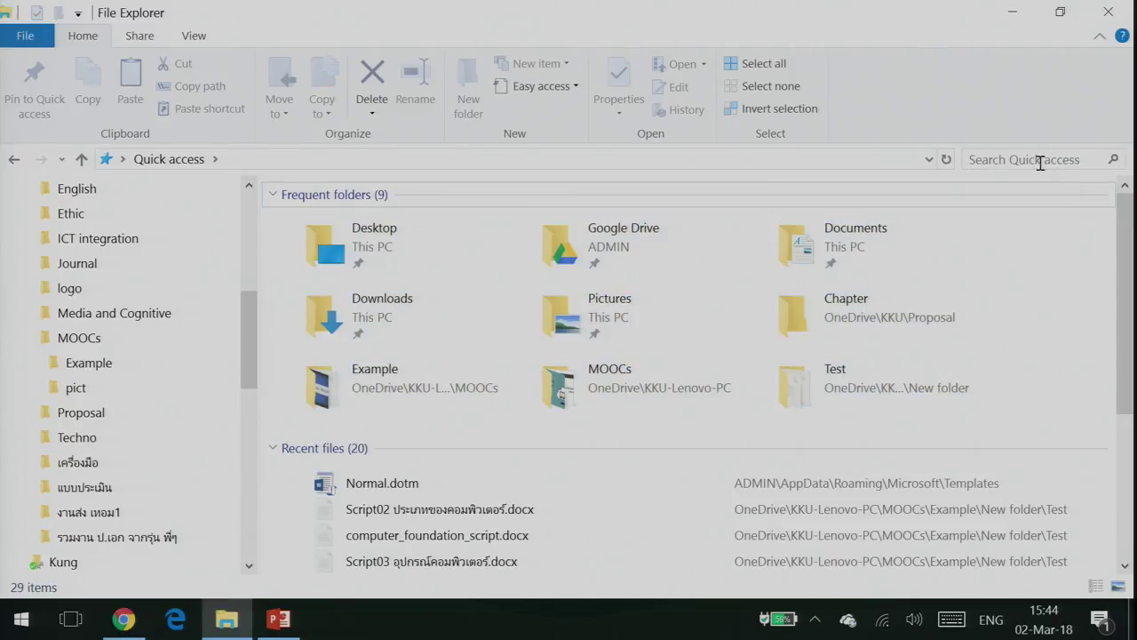
Return to the Test folder and go up from it to the Example folder in MOOCs.
{"action": "left_click", "coordinate": [12, 161]}
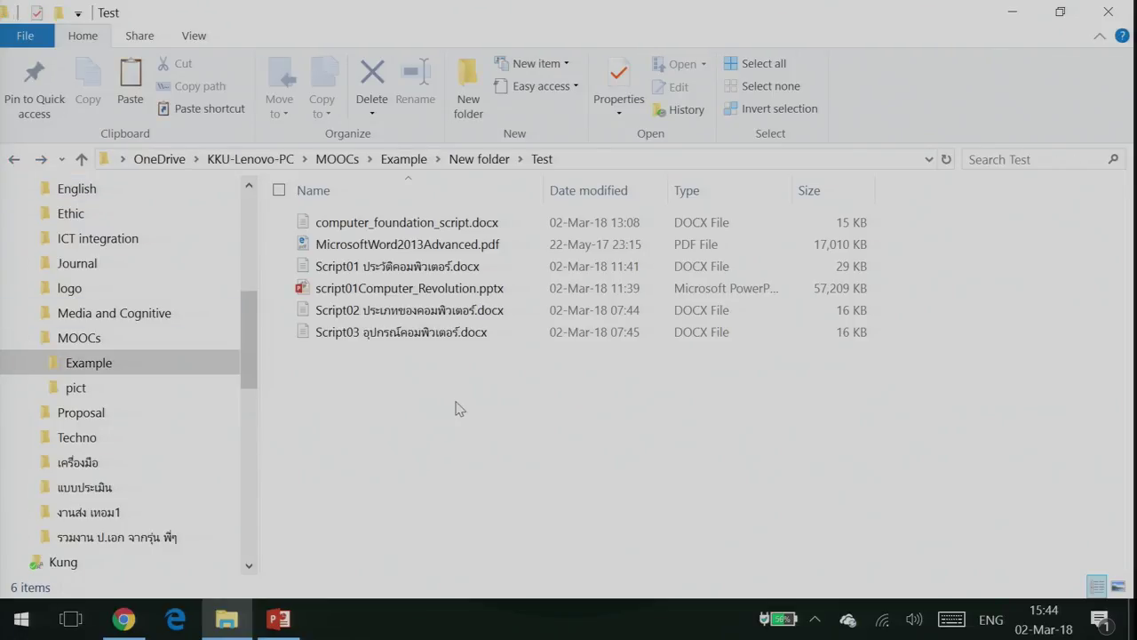
{"action": "left_click", "coordinate": [1045, 160]}
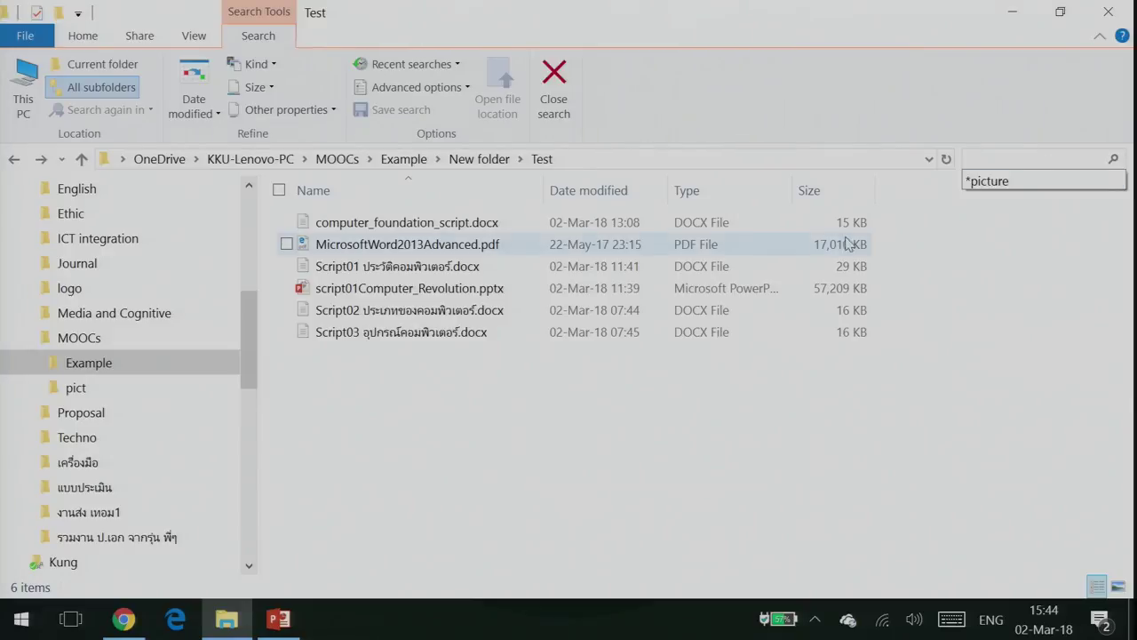
{"action": "left_click", "coordinate": [430, 159]}
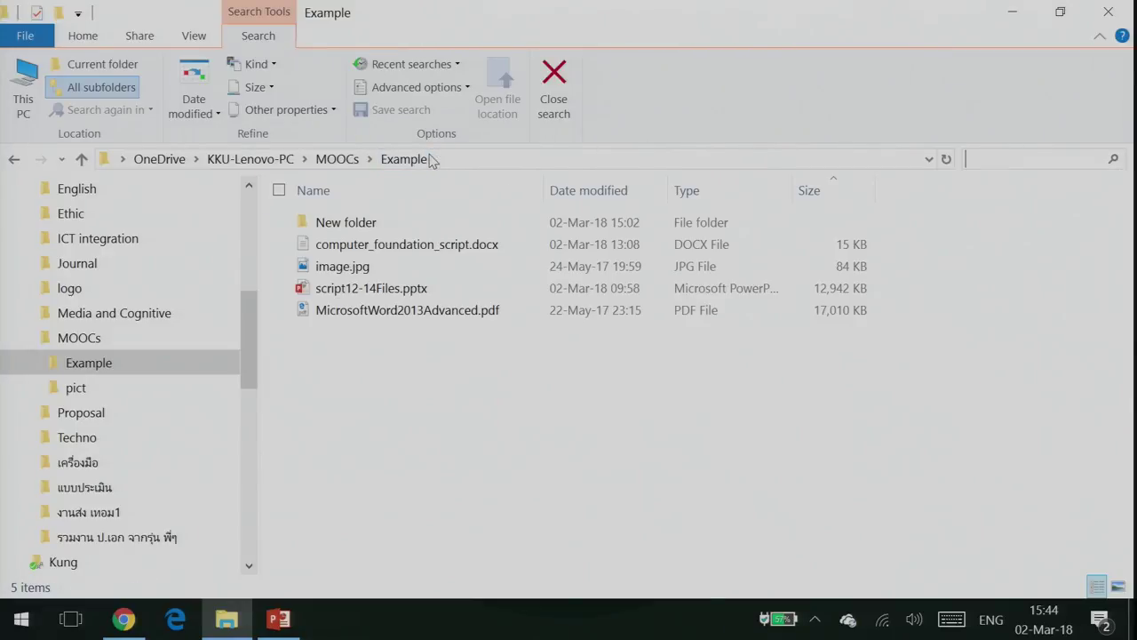
Search the Example folder for *picture, and clear the search to return to the folder's contents.
{"action": "left_click", "coordinate": [1046, 167]}
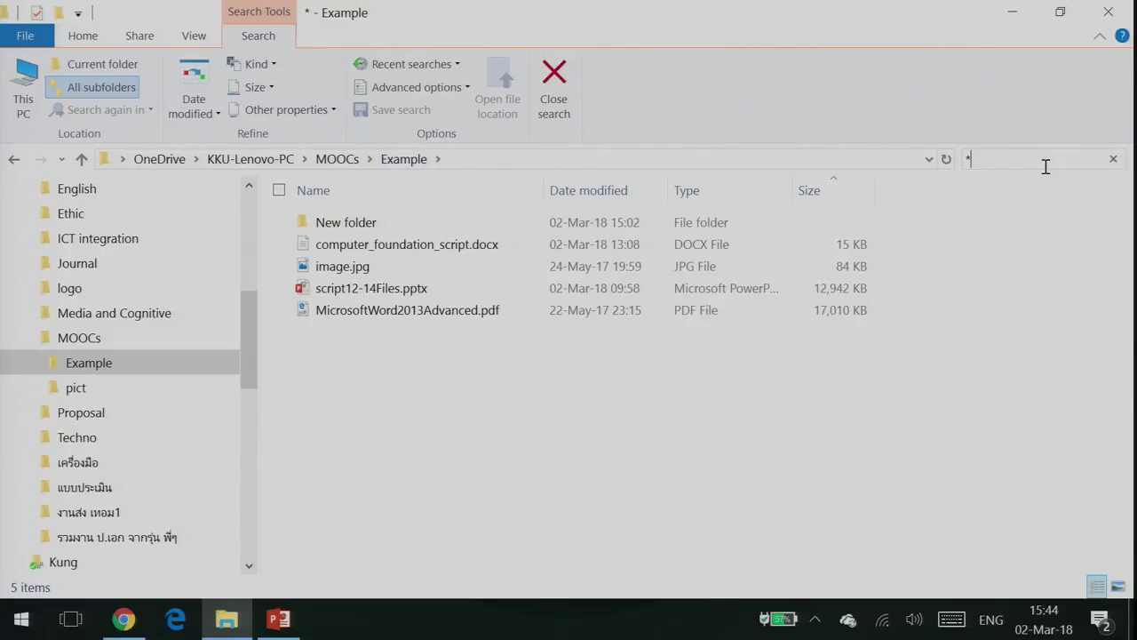
{"action": "type", "text": "*p"}
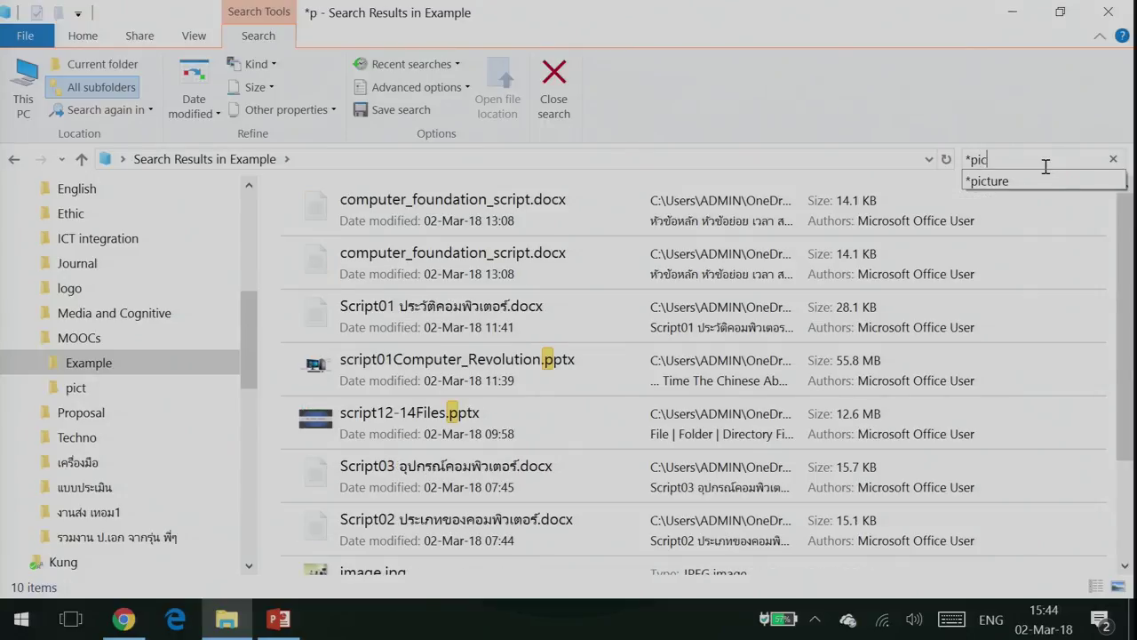
{"action": "type", "text": "ic"}
{"action": "key", "text": "Return"}
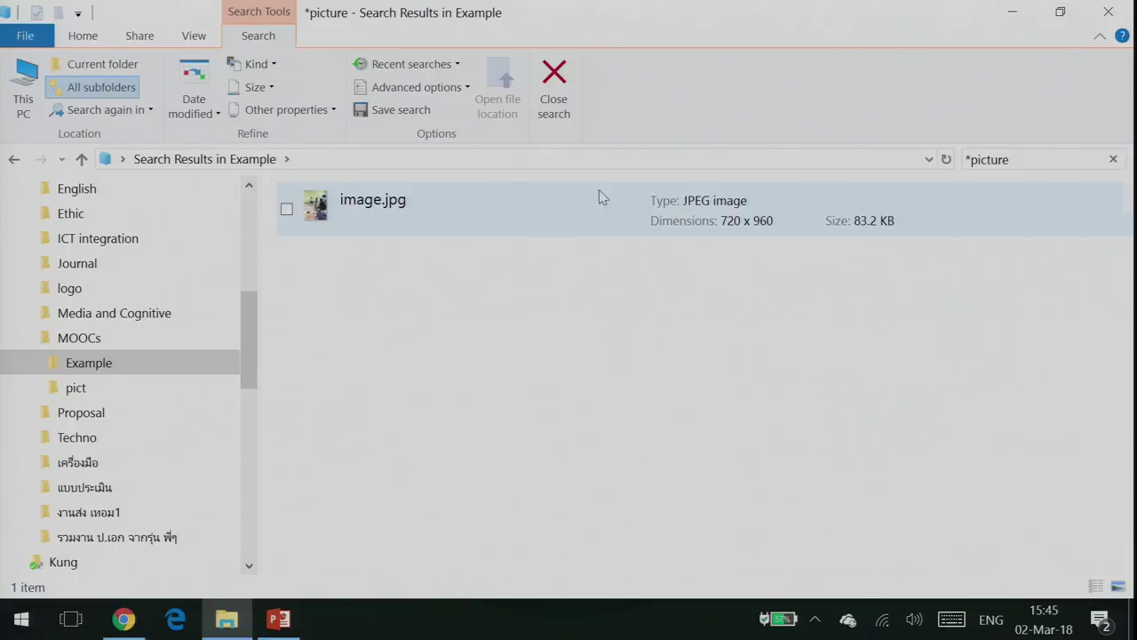
{"action": "left_click", "coordinate": [1113, 158]}
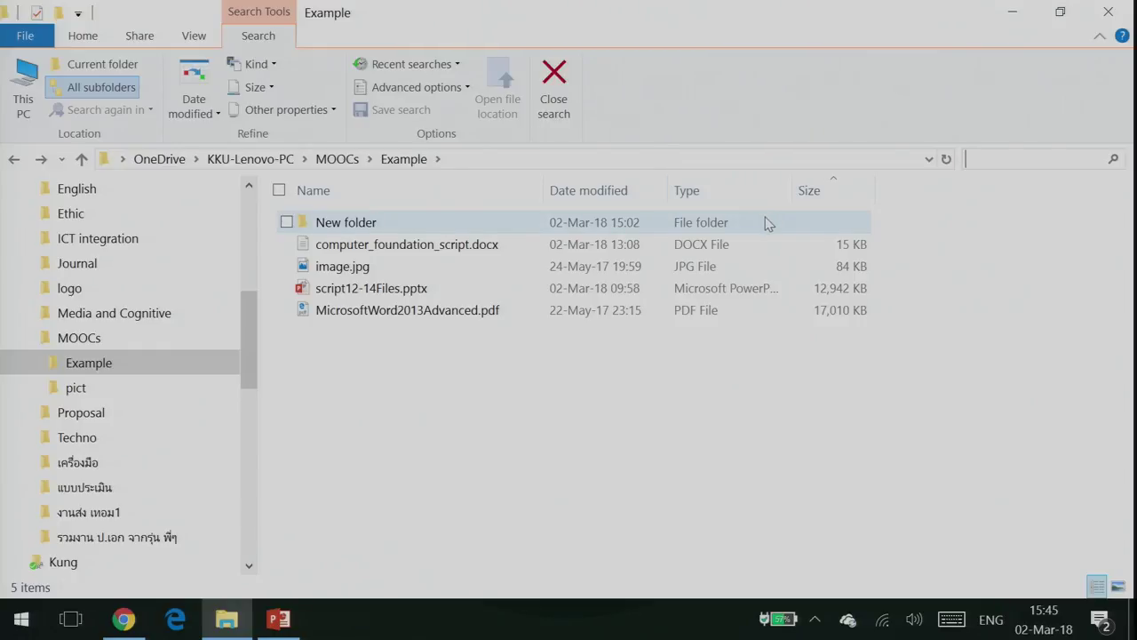
{"action": "left_click", "coordinate": [585, 409]}
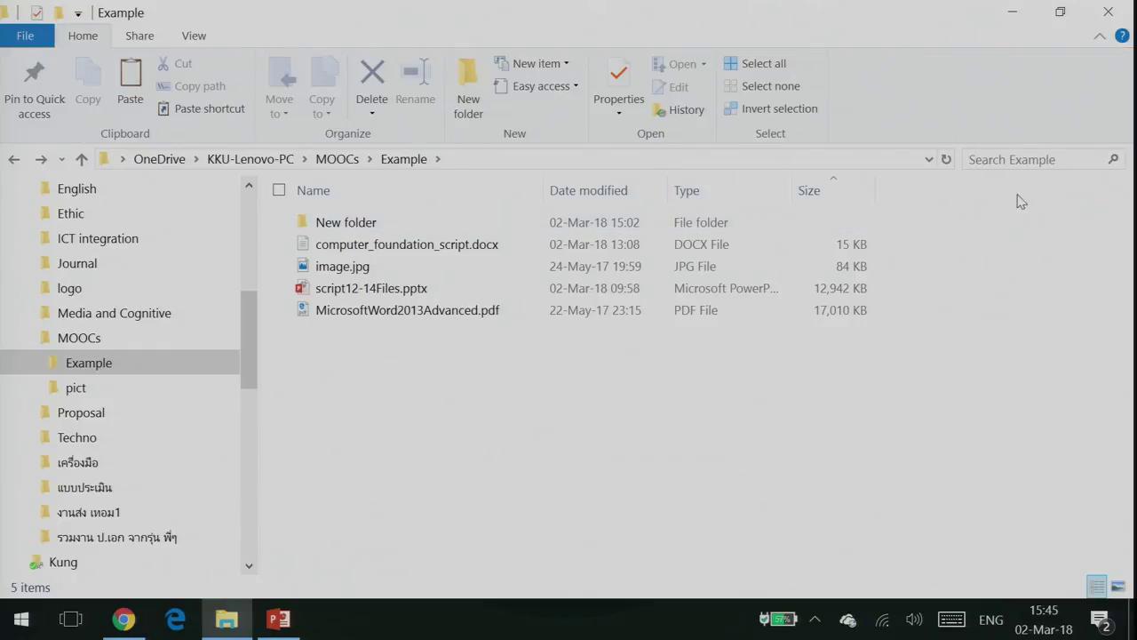
Review the date-modified choices available for refining a search in the Example folder.
{"action": "left_click", "coordinate": [1023, 160]}
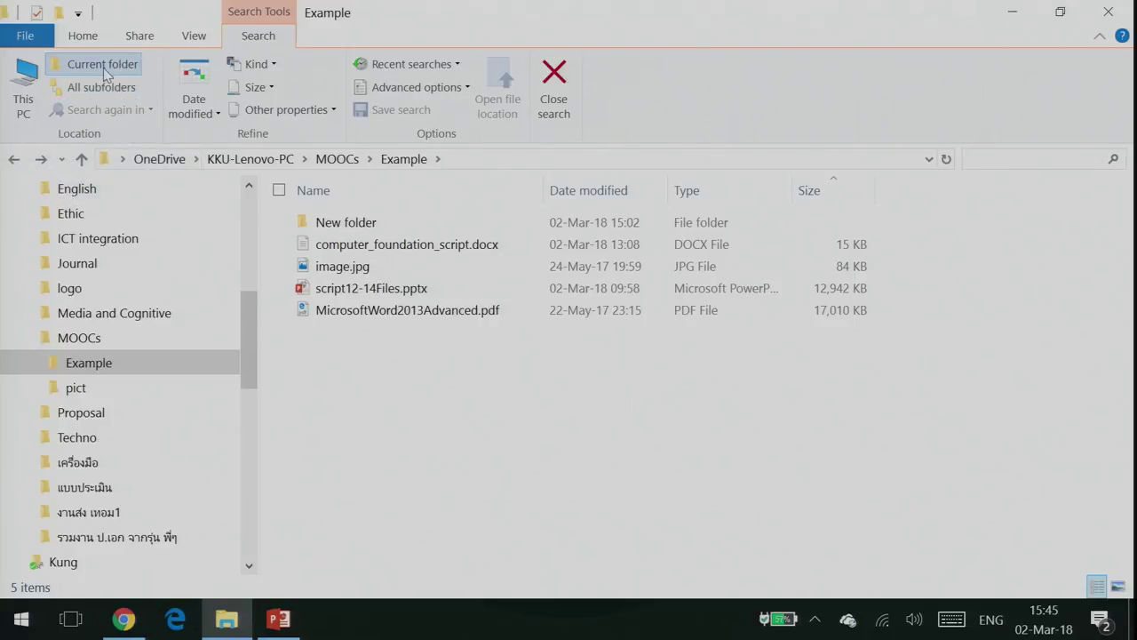
{"action": "left_click", "coordinate": [217, 115]}
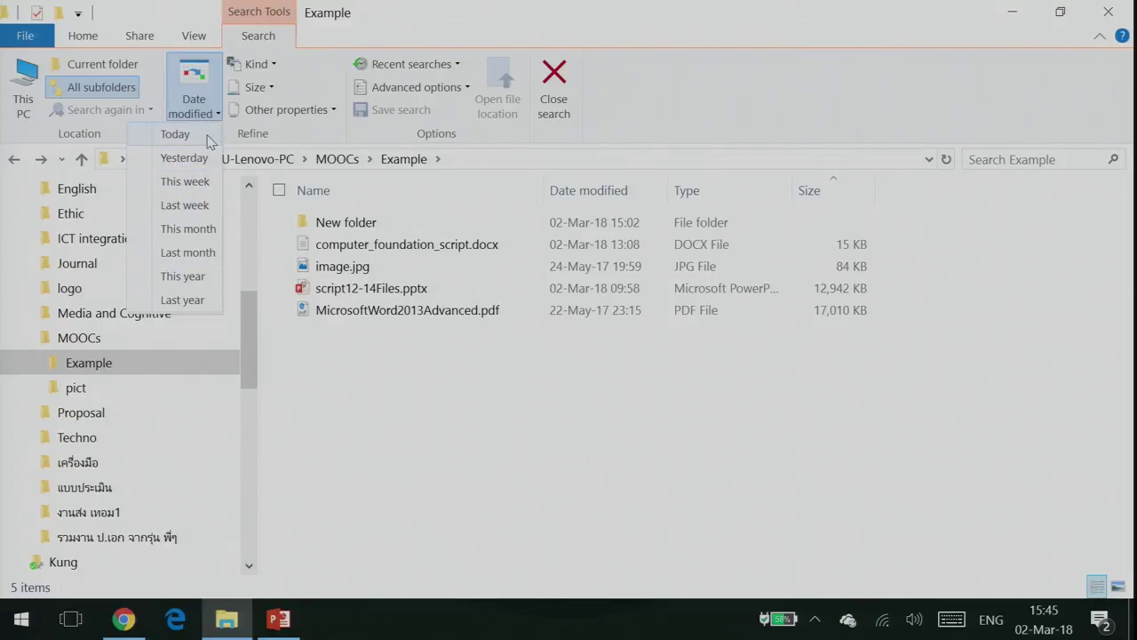
{"action": "left_click", "coordinate": [209, 114]}
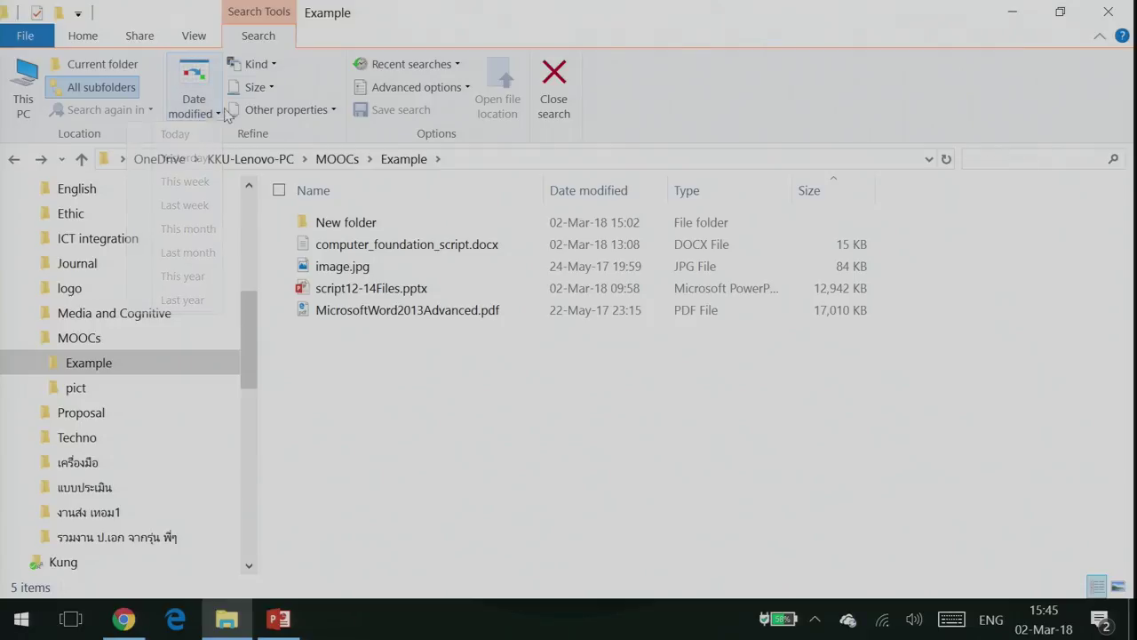
Search the Example folder for items of the kind Picture, and clear the search.
{"action": "left_click", "coordinate": [256, 64]}
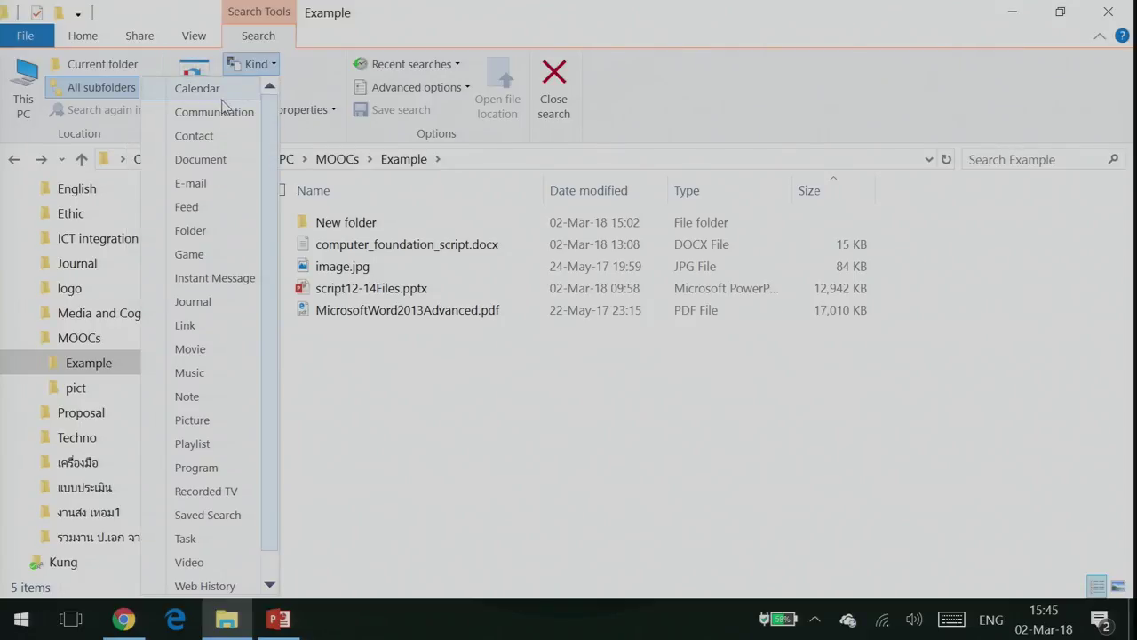
{"action": "scroll", "coordinate": [207, 142], "scroll_direction": "down", "scroll_amount": 1}
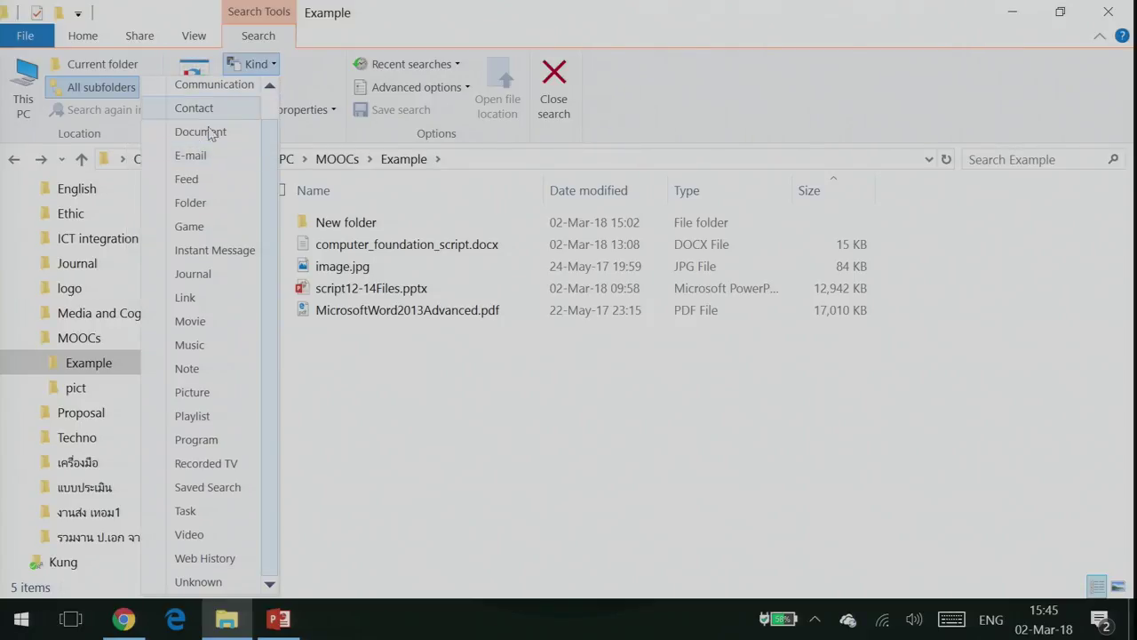
{"action": "scroll", "coordinate": [201, 158], "scroll_direction": "up", "scroll_amount": 1}
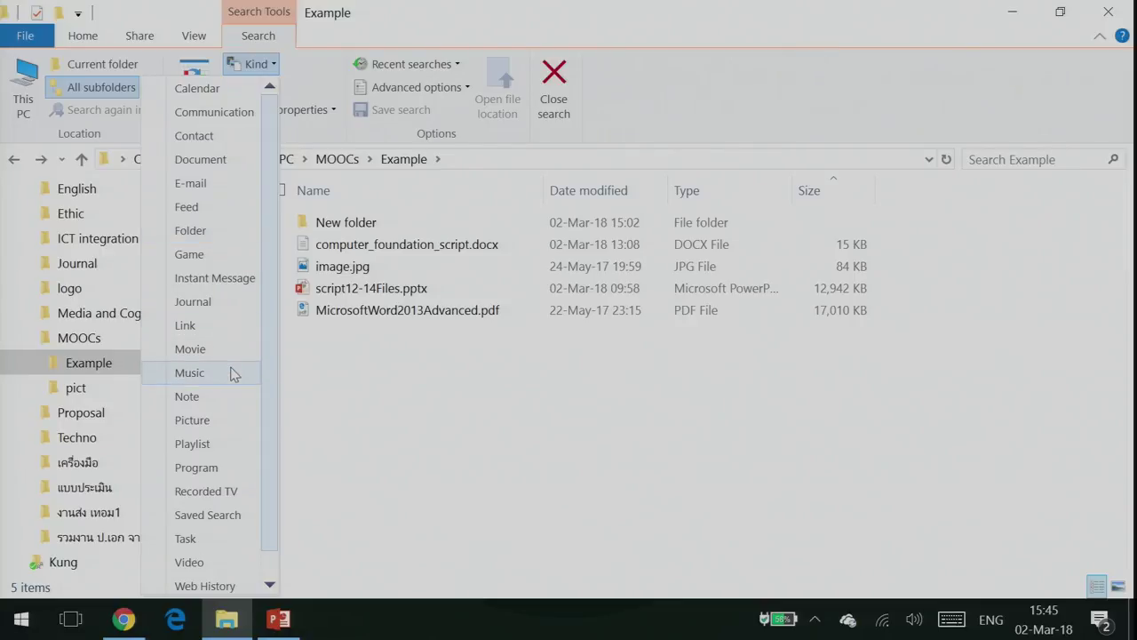
{"action": "scroll", "coordinate": [235, 480], "scroll_direction": "down", "scroll_amount": 1}
{"action": "scroll", "coordinate": [216, 185], "scroll_direction": "up", "scroll_amount": 1}
{"action": "left_click", "coordinate": [220, 418]}
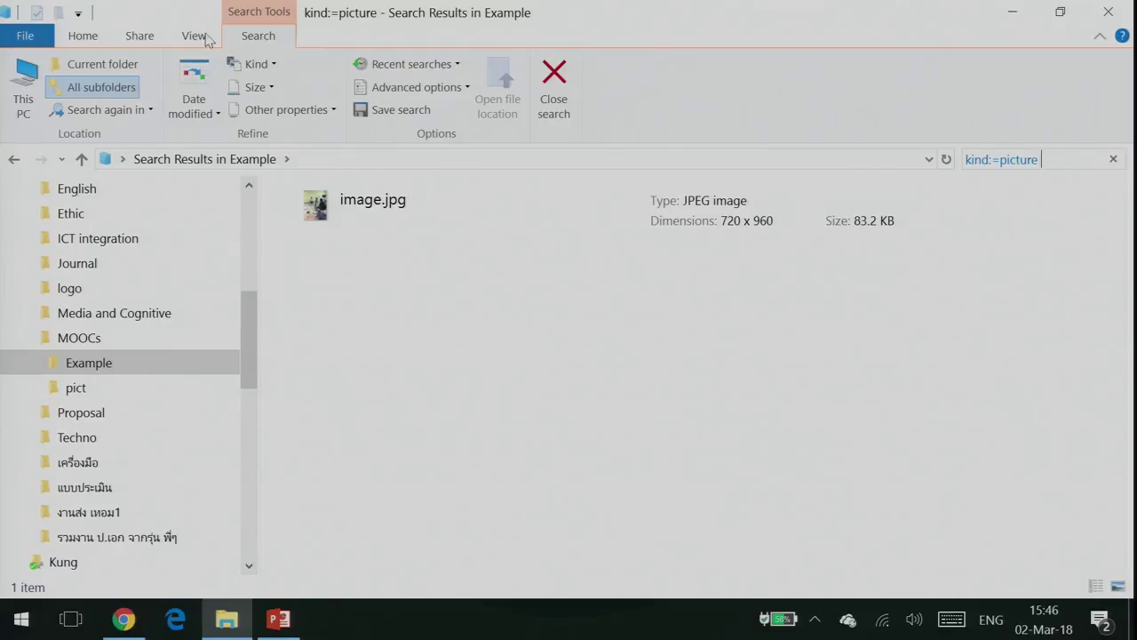
{"action": "left_click", "coordinate": [1113, 158]}
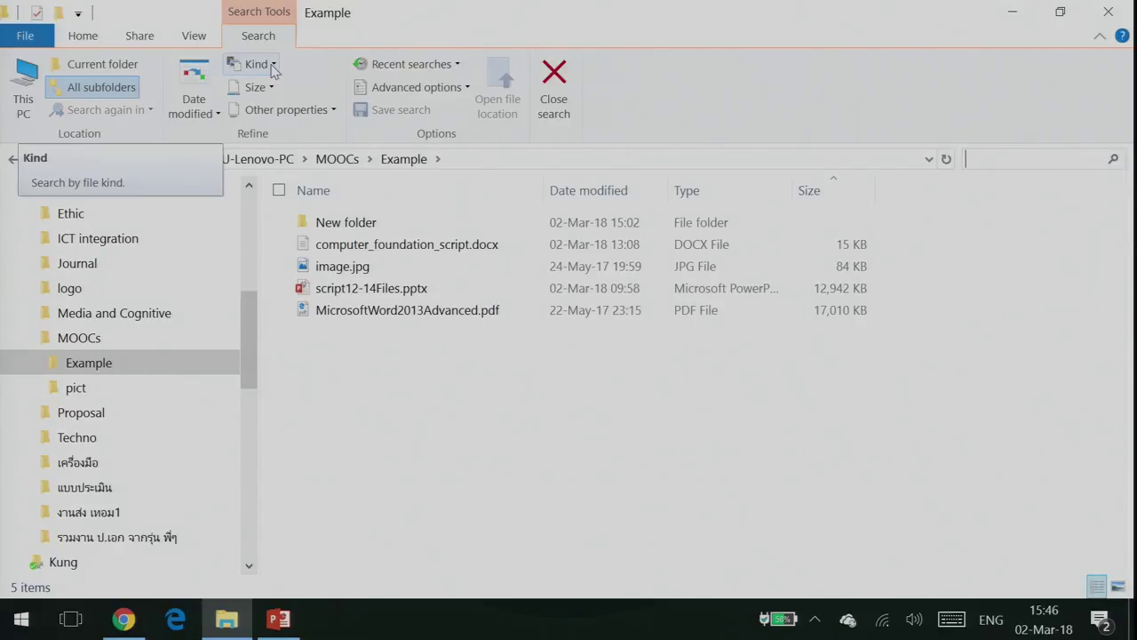
Examine the size ranges, other properties and advanced options offered for refining a search in the Example folder.
{"action": "left_click", "coordinate": [266, 87]}
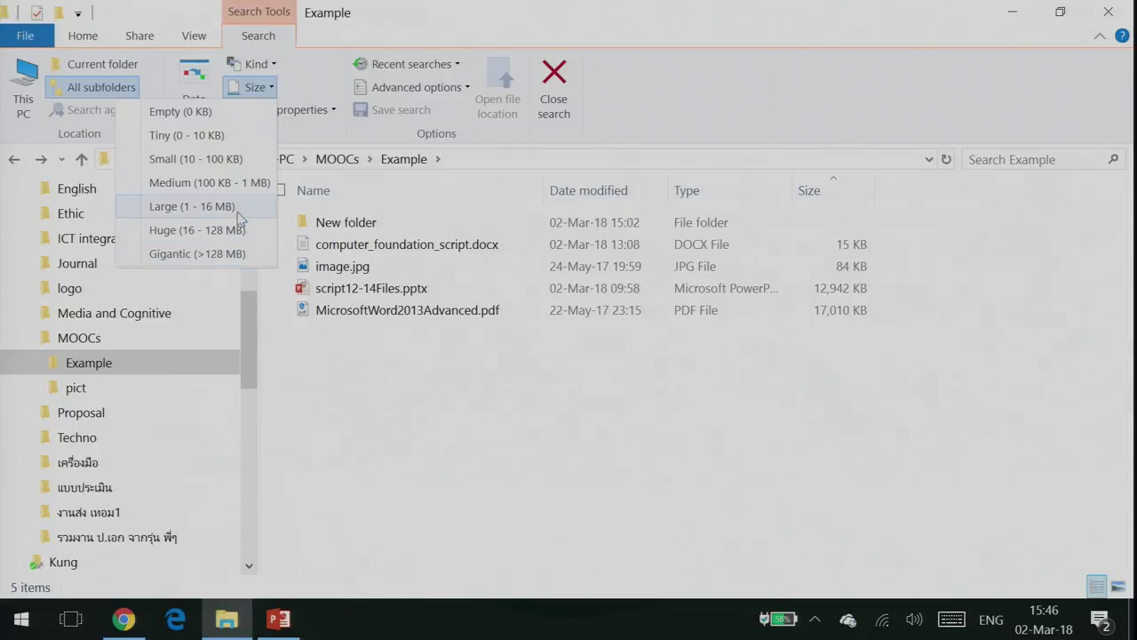
{"action": "left_click", "coordinate": [256, 87]}
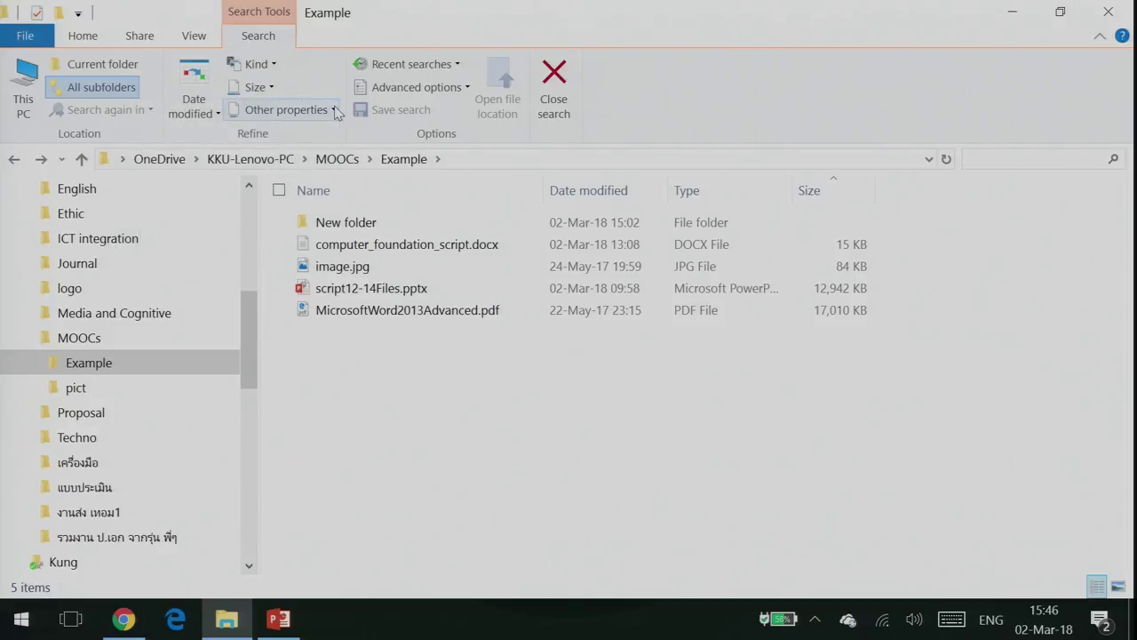
{"action": "left_click", "coordinate": [336, 110]}
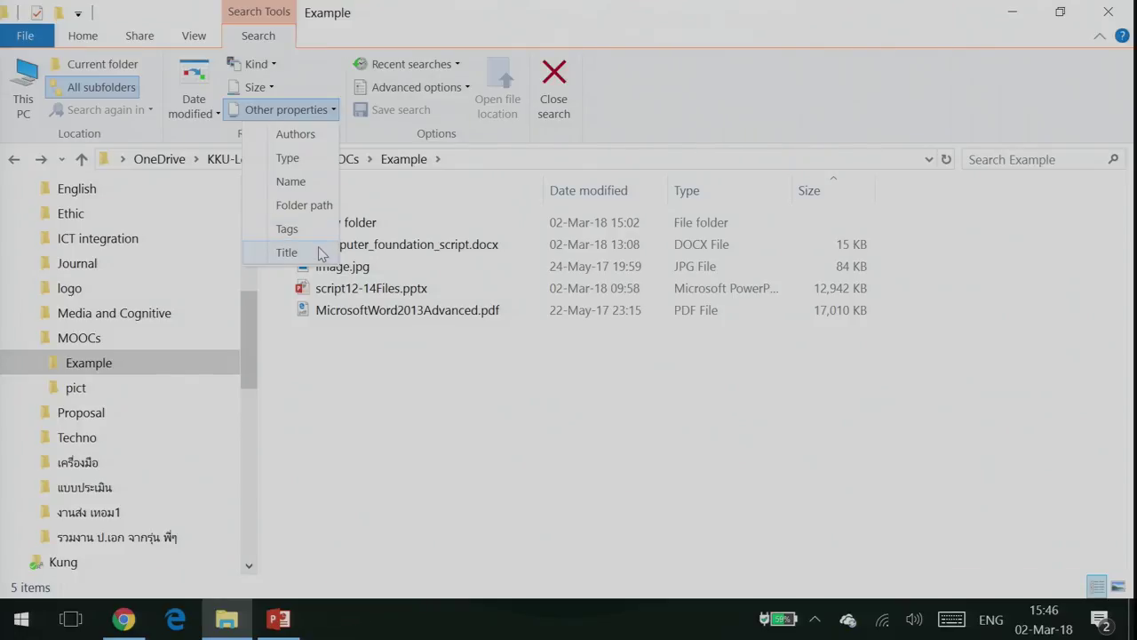
{"action": "left_click", "coordinate": [398, 397]}
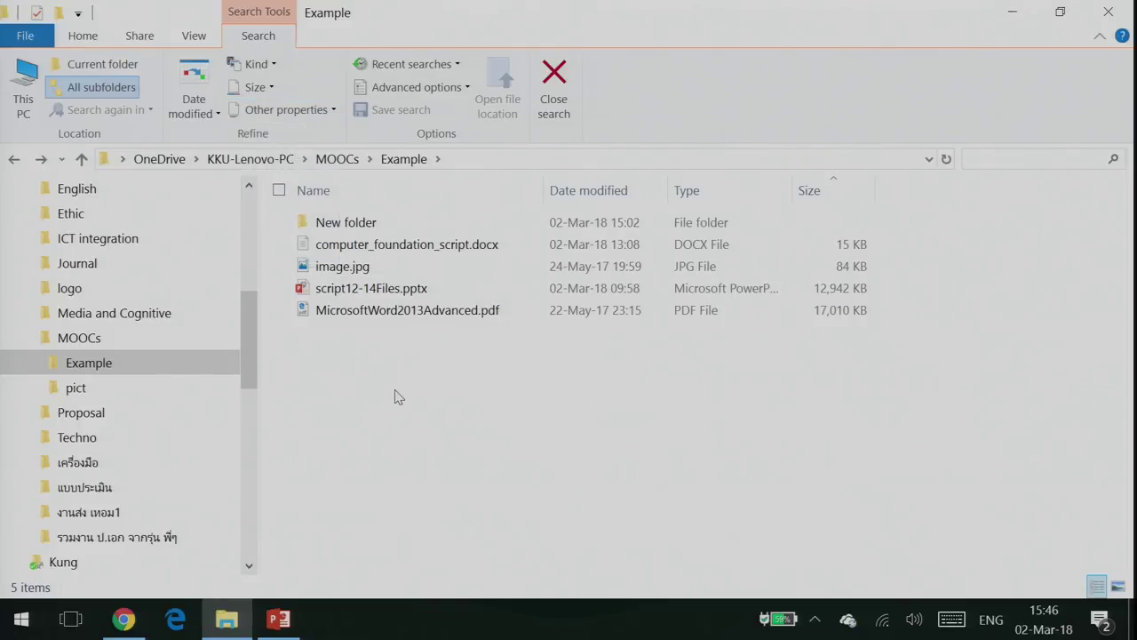
{"action": "left_click", "coordinate": [439, 92]}
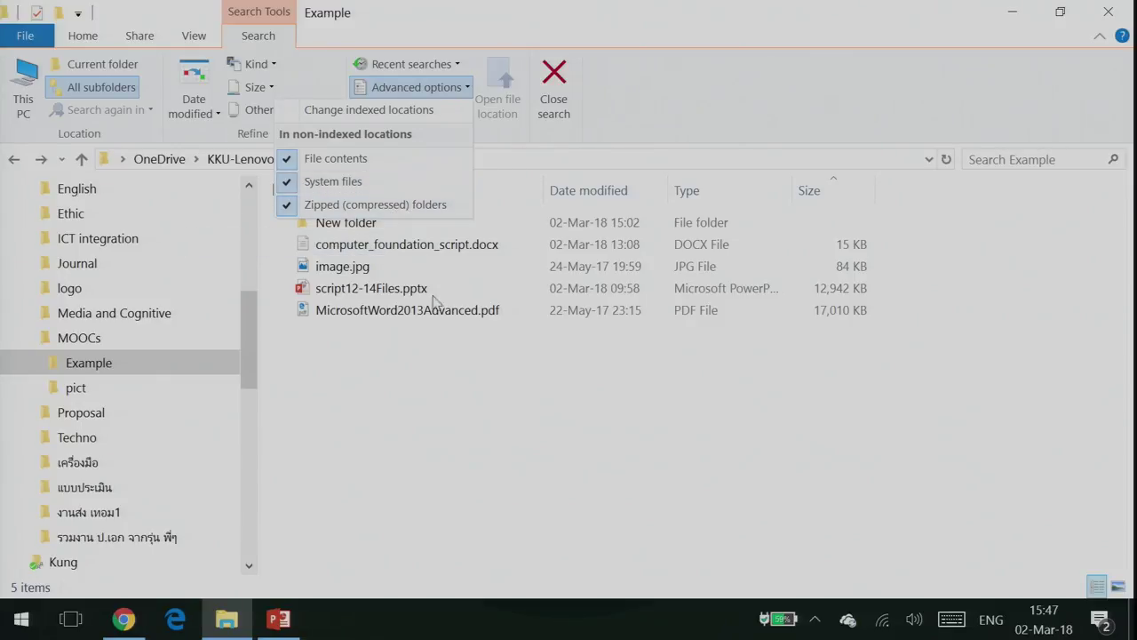
{"action": "left_click", "coordinate": [473, 436]}
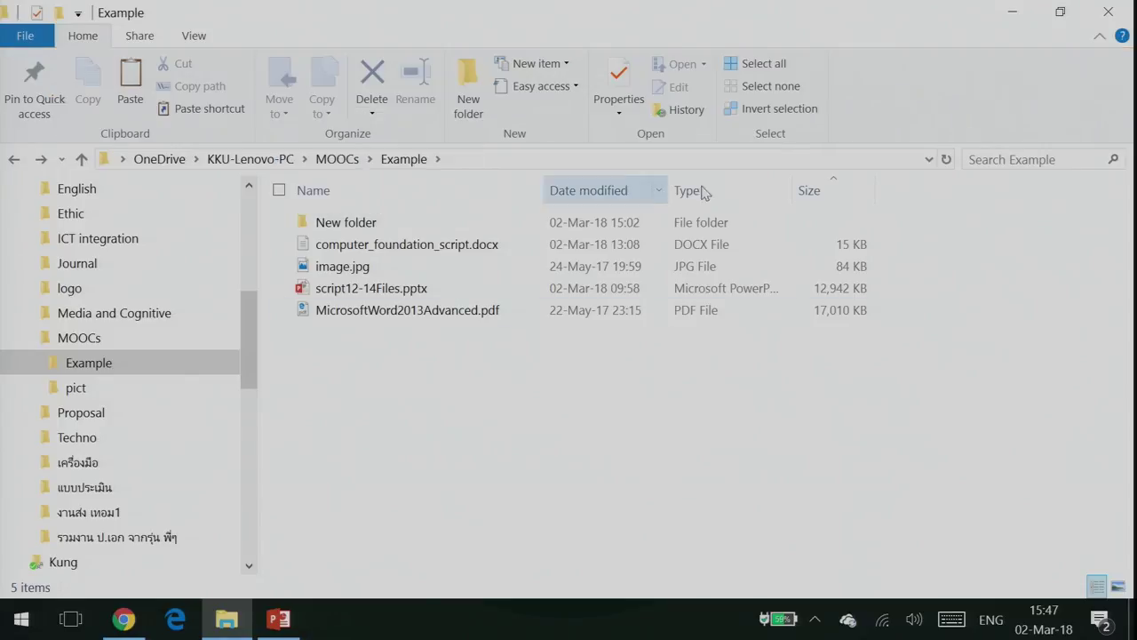
Show the recent searches for the Example folder and clear the search history.
{"action": "left_click", "coordinate": [1013, 159]}
{"action": "left_click", "coordinate": [437, 64]}
{"action": "left_click", "coordinate": [437, 64]}
{"action": "left_click", "coordinate": [437, 64]}
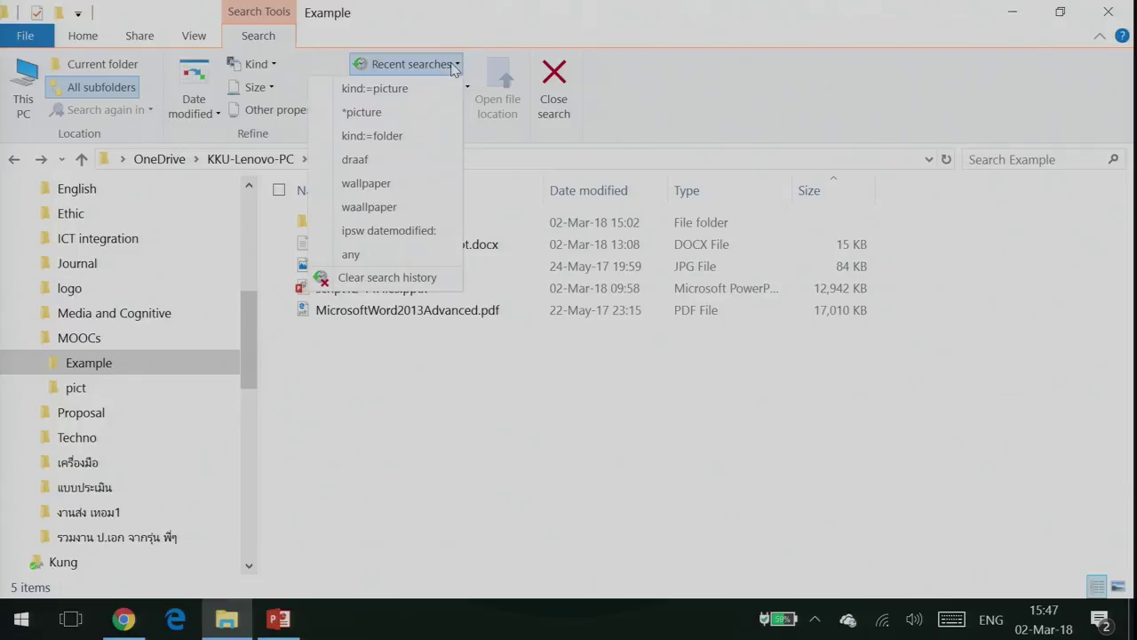
{"action": "left_click", "coordinate": [395, 278]}
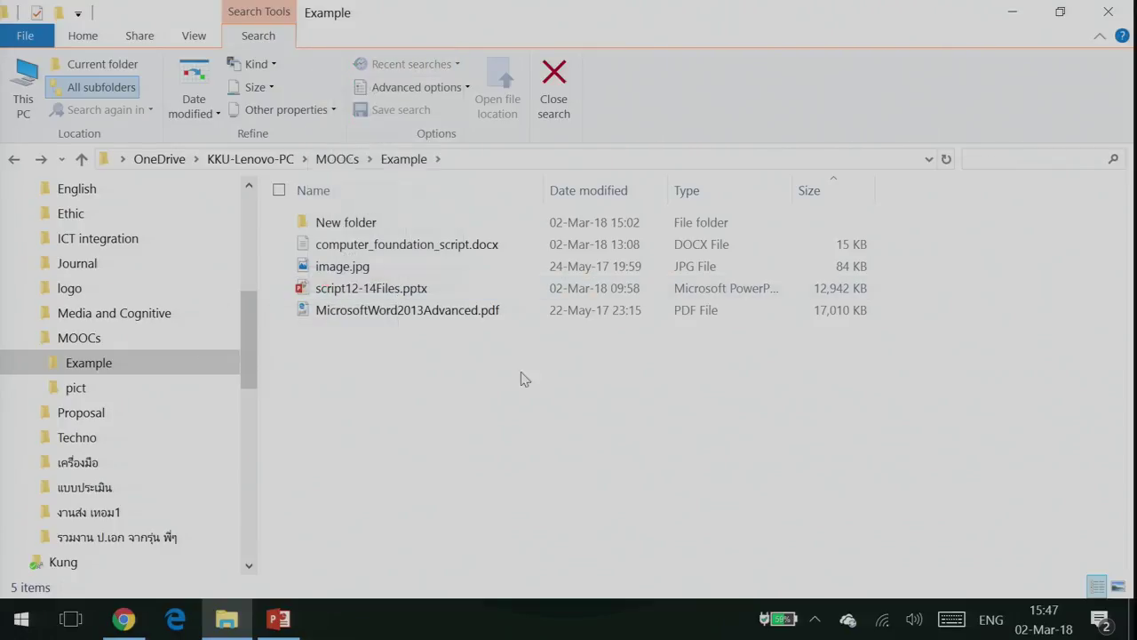
{"action": "left_click", "coordinate": [460, 406]}
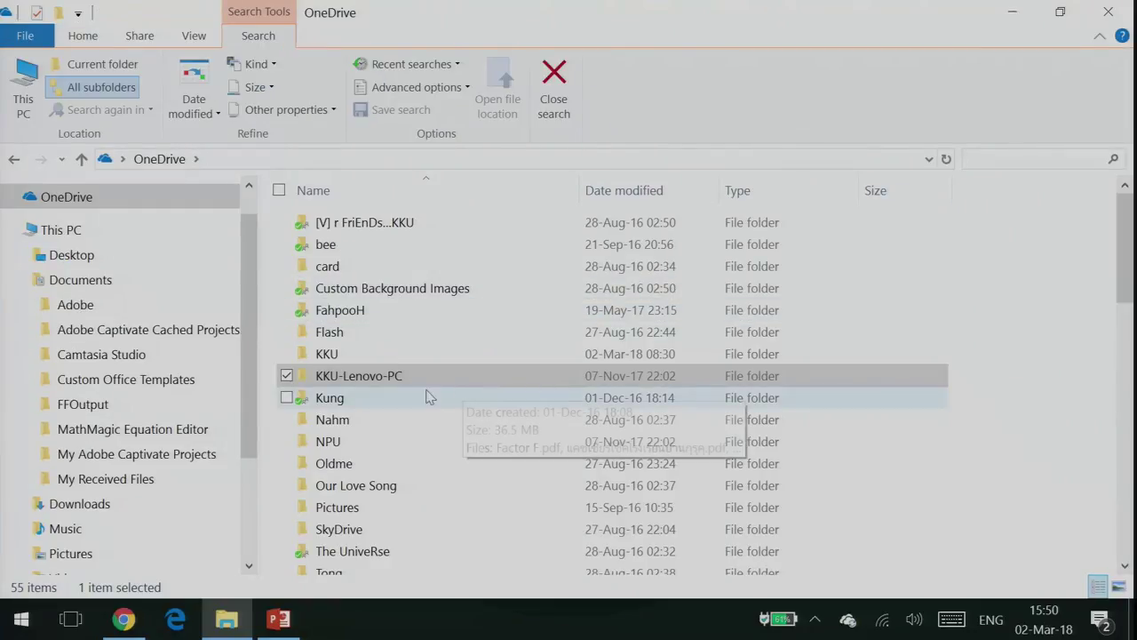
Search OneDrive for "example" and look through the matching folders and files.
{"action": "type", "text": "ex"}
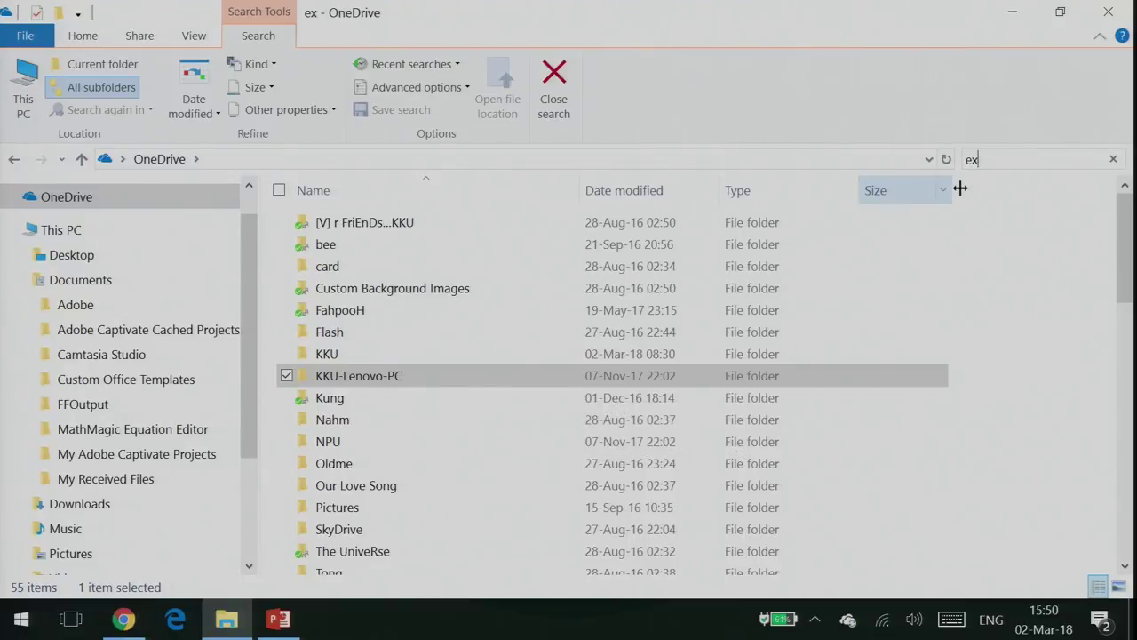
{"action": "type", "text": "ample"}
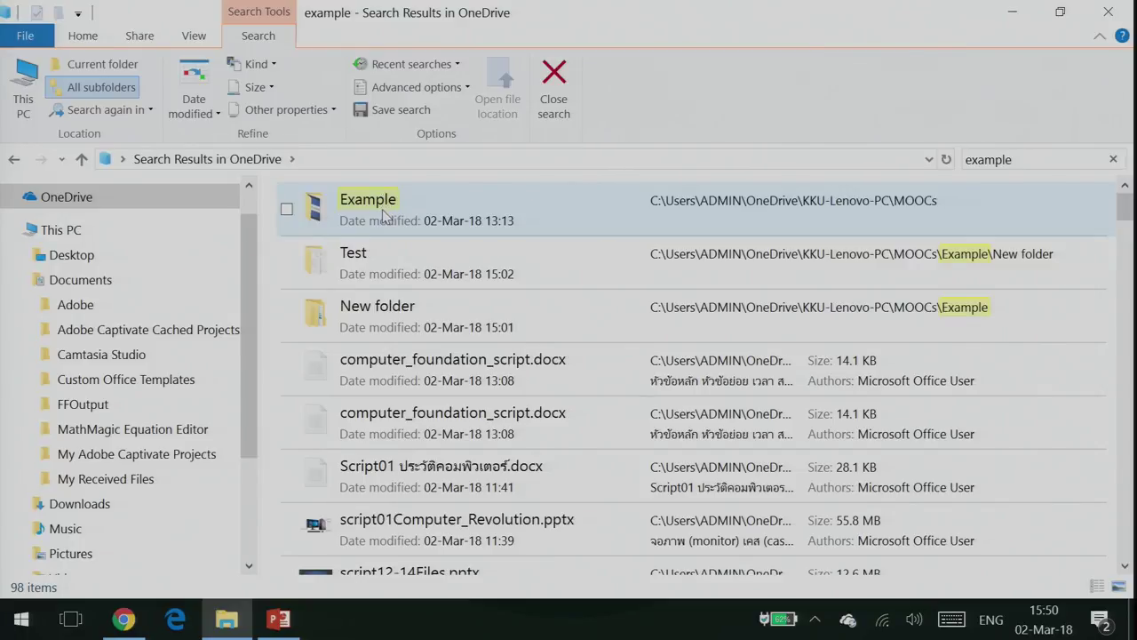
{"action": "scroll", "coordinate": [709, 257], "scroll_direction": "down", "scroll_amount": 5}
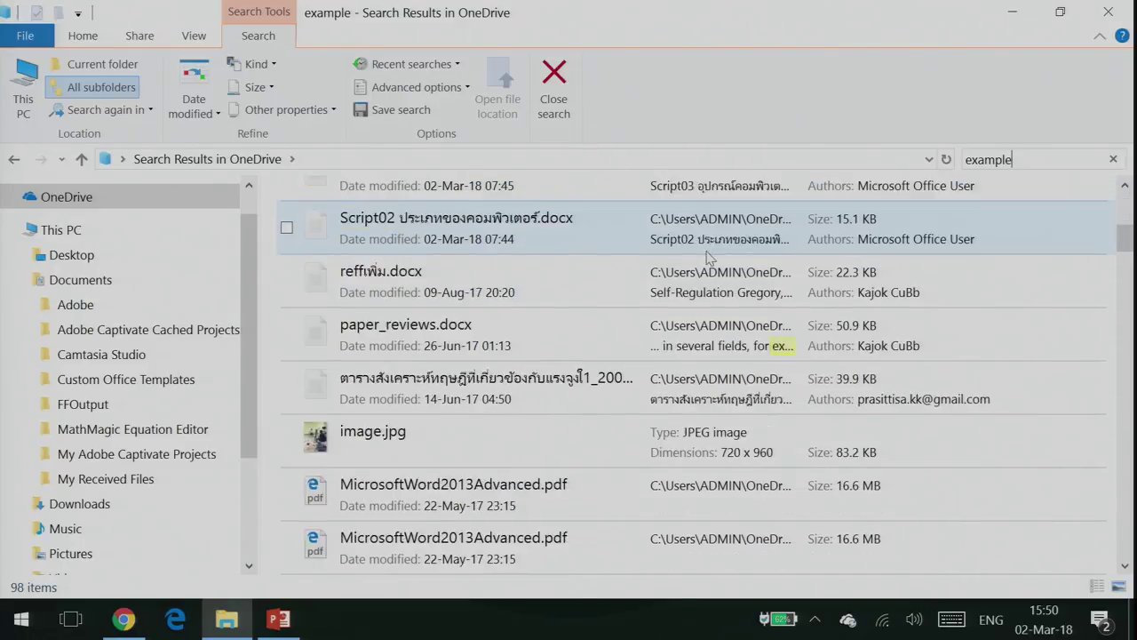
{"action": "scroll", "coordinate": [709, 256], "scroll_direction": "down", "scroll_amount": 5}
{"action": "scroll", "coordinate": [583, 316], "scroll_direction": "up", "scroll_amount": 10}
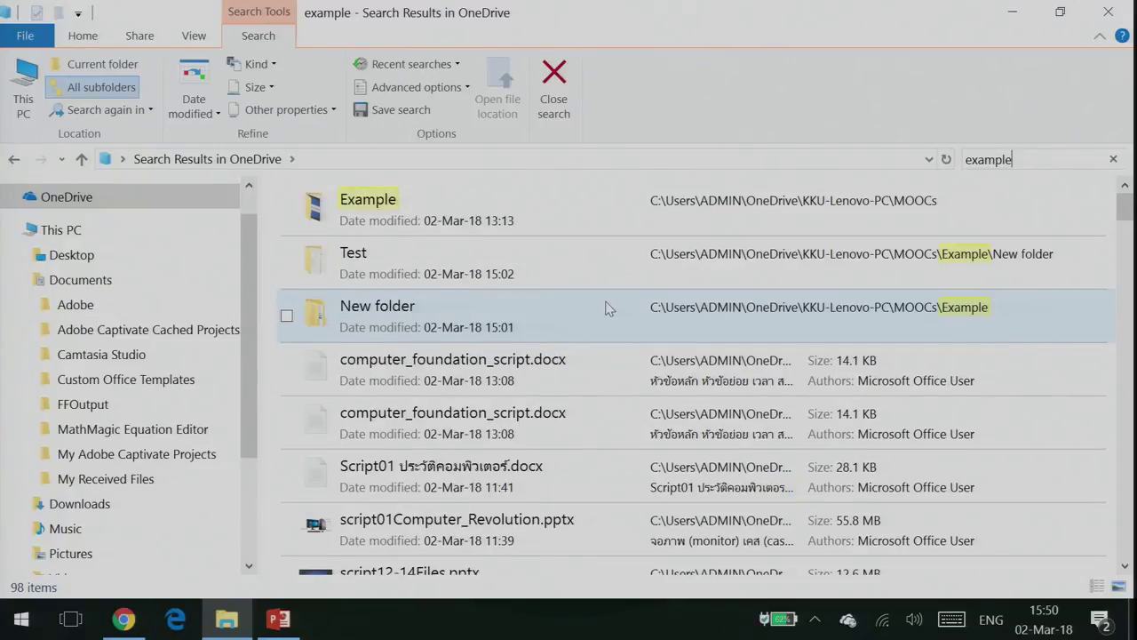